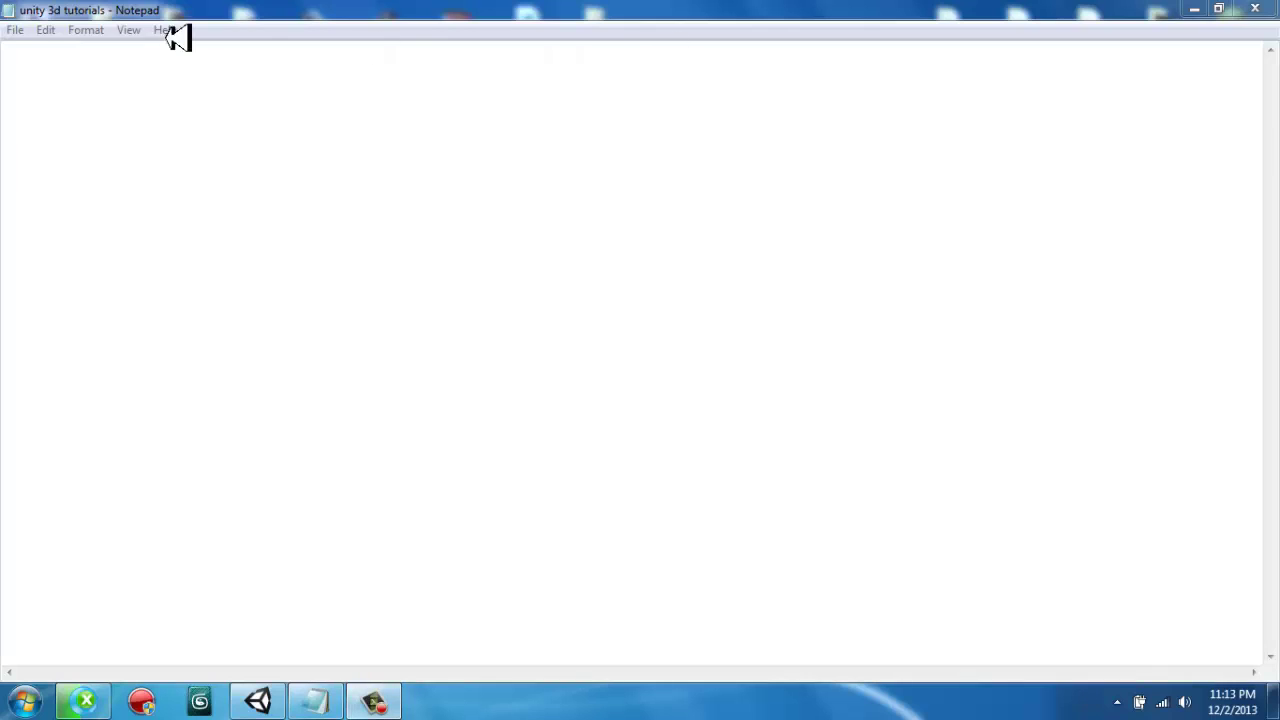
Write an intro note announcing a game view bobbing tutorial in Notepad, then minimize it.
{"action": "left_click", "coordinate": [224, 160]}
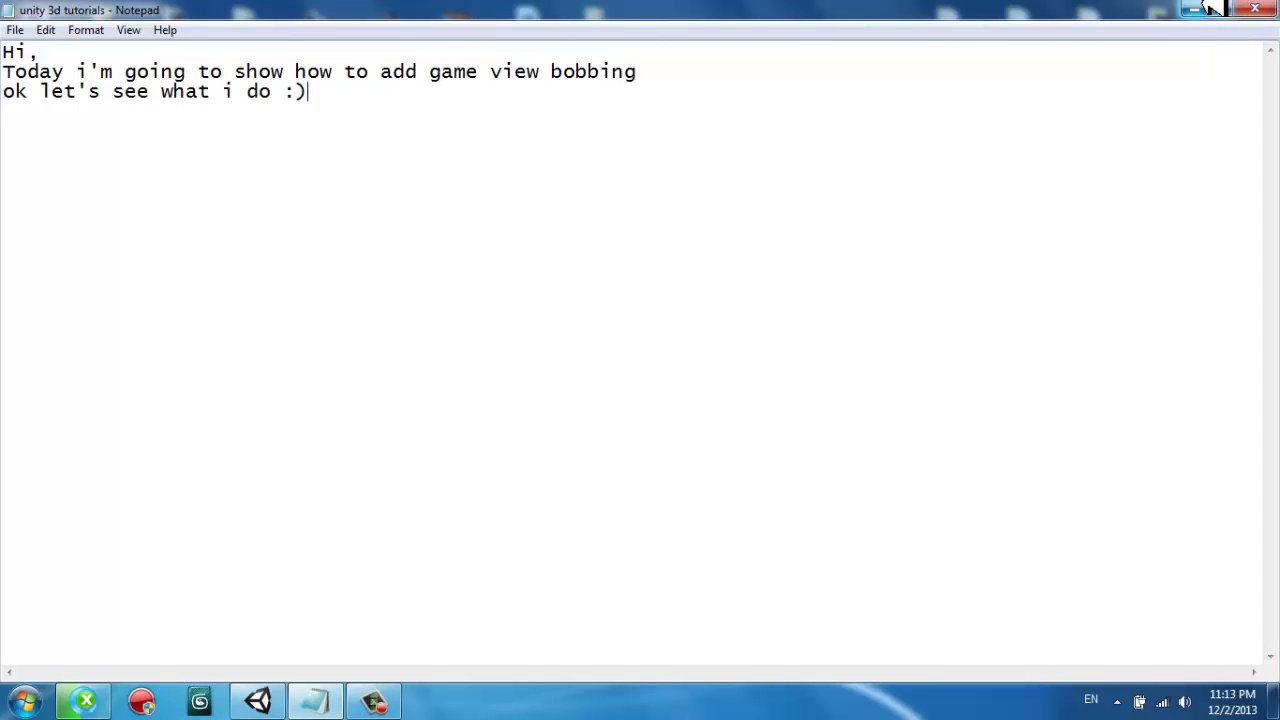
{"action": "left_click", "coordinate": [1206, 4]}
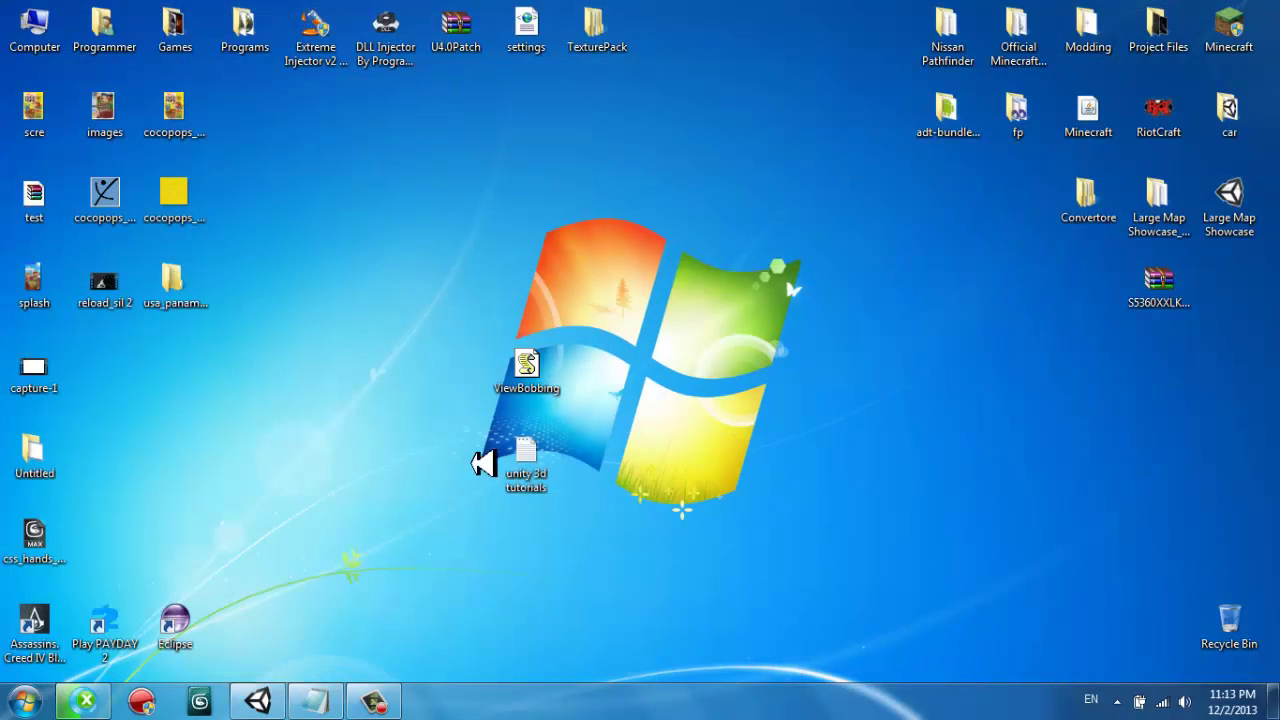
Import ViewBobbing.js from the desktop into Assets/Scripts and view its bobbing code.
{"action": "mouse_move", "coordinate": [527, 368]}
{"action": "left_mouse_down"}
{"action": "mouse_move", "coordinate": [452, 470]}
{"action": "mouse_move", "coordinate": [562, 402]}
{"action": "left_mouse_up"}
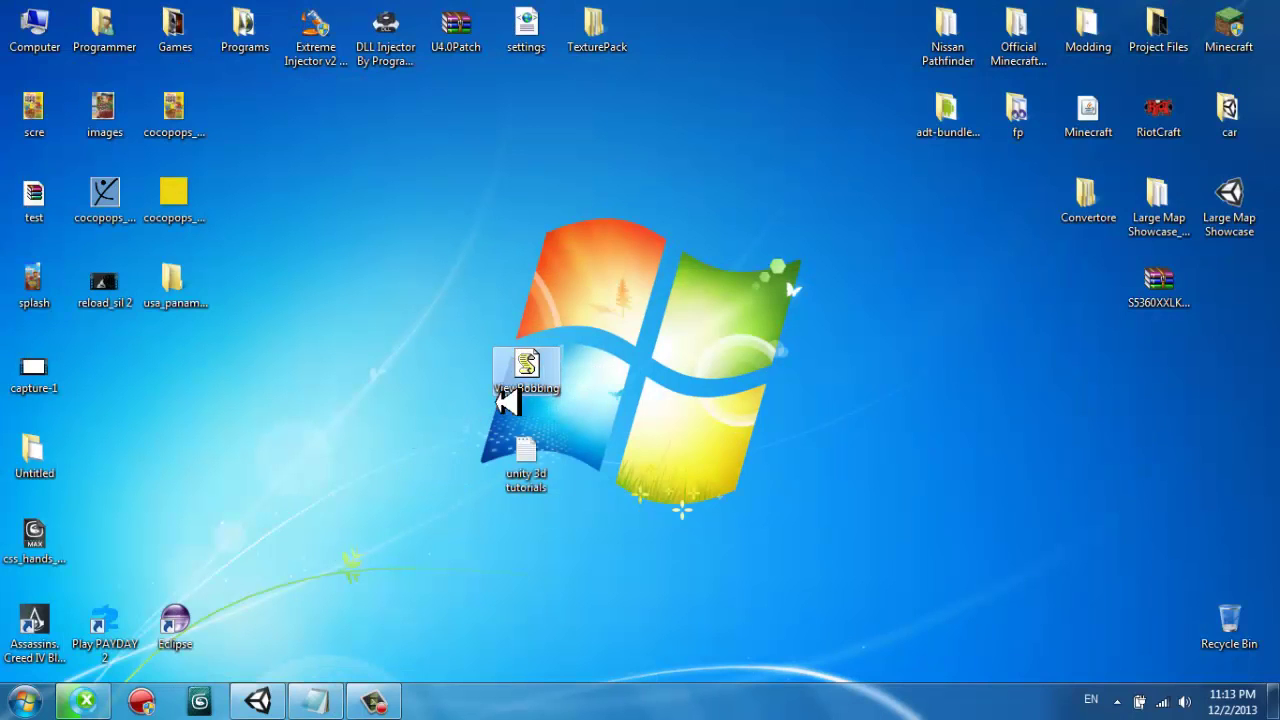
{"action": "left_click", "coordinate": [260, 699]}
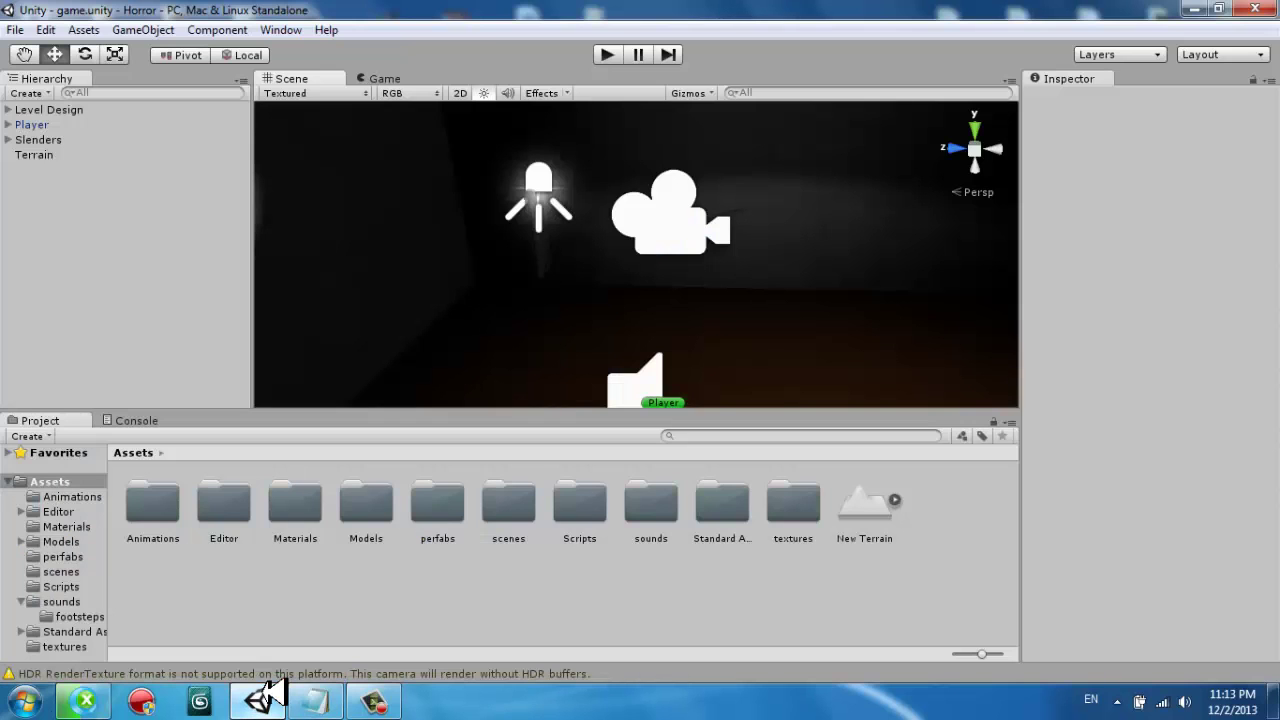
{"action": "left_click", "coordinate": [22, 601]}
{"action": "left_click", "coordinate": [88, 586]}
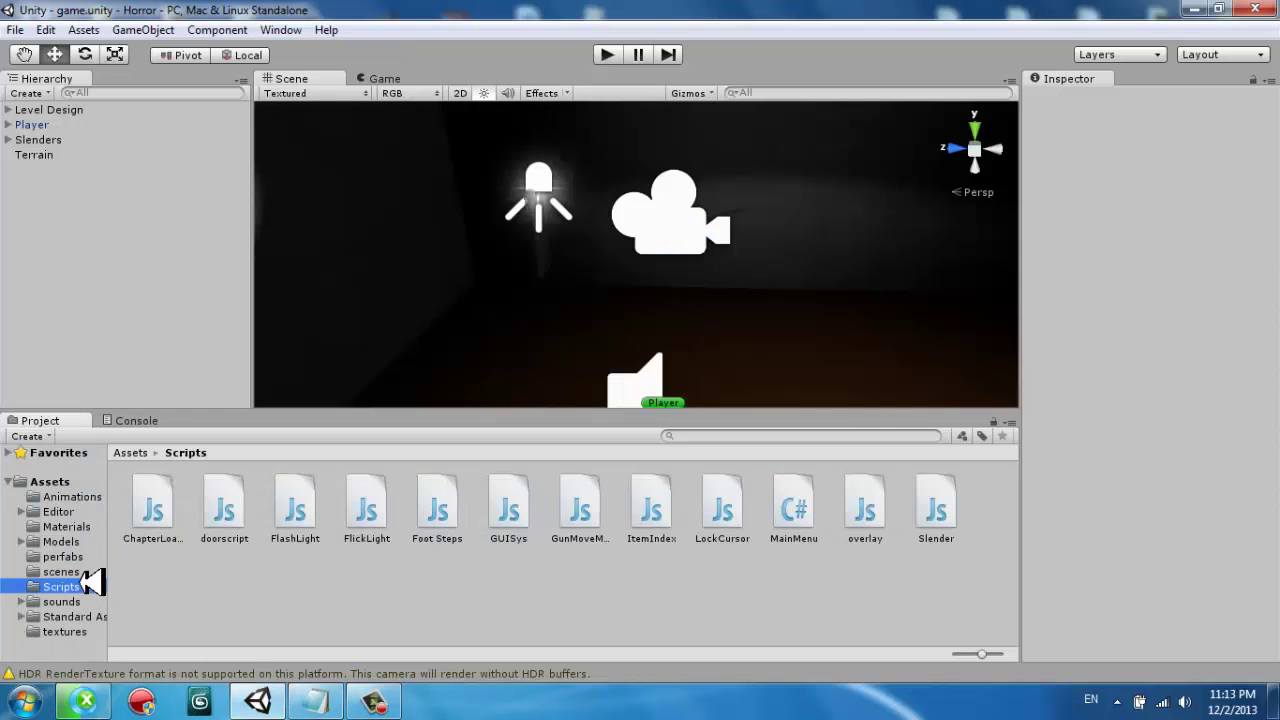
{"action": "left_click", "coordinate": [1200, 8]}
{"action": "mouse_move", "coordinate": [530, 366]}
{"action": "left_mouse_down"}
{"action": "mouse_move", "coordinate": [278, 697]}
{"action": "mouse_move", "coordinate": [390, 612]}
{"action": "mouse_move", "coordinate": [356, 613]}
{"action": "left_mouse_up"}
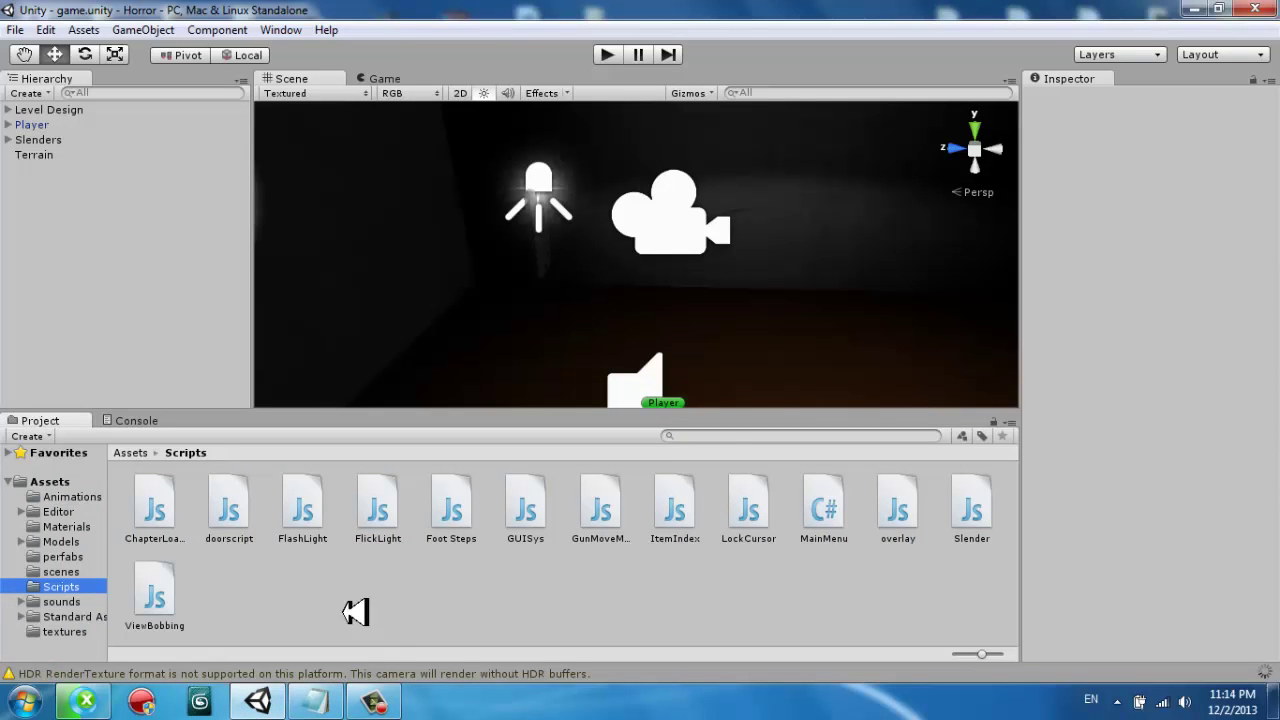
{"action": "left_click", "coordinate": [157, 590]}
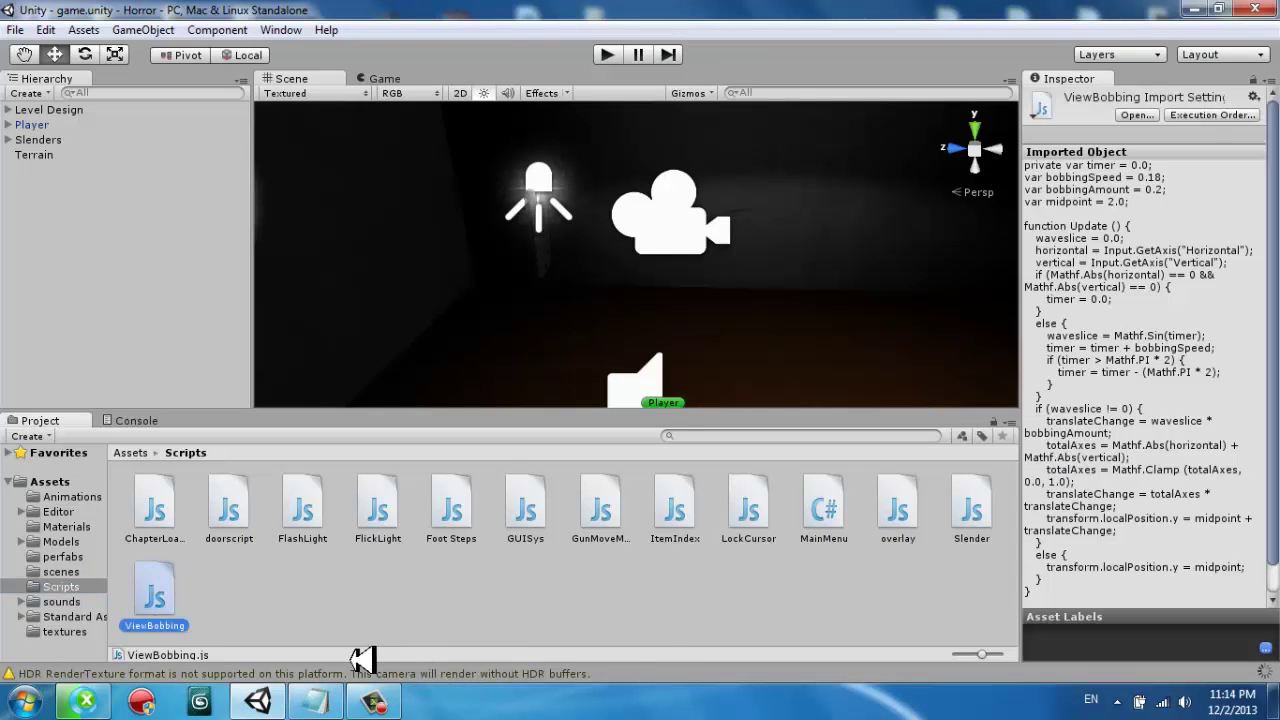
Select Player > Main Camera and scroll the Inspector down to its View Bobbing component.
{"action": "left_click", "coordinate": [160, 673]}
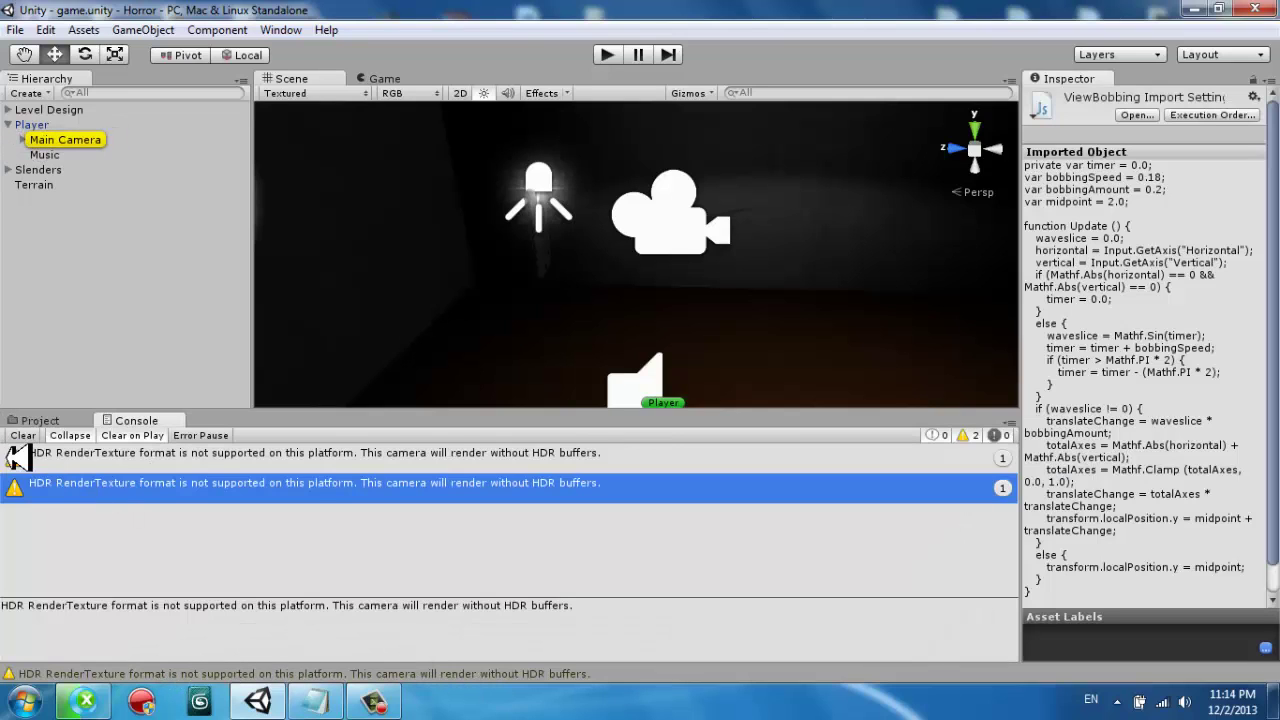
{"action": "left_click", "coordinate": [40, 420]}
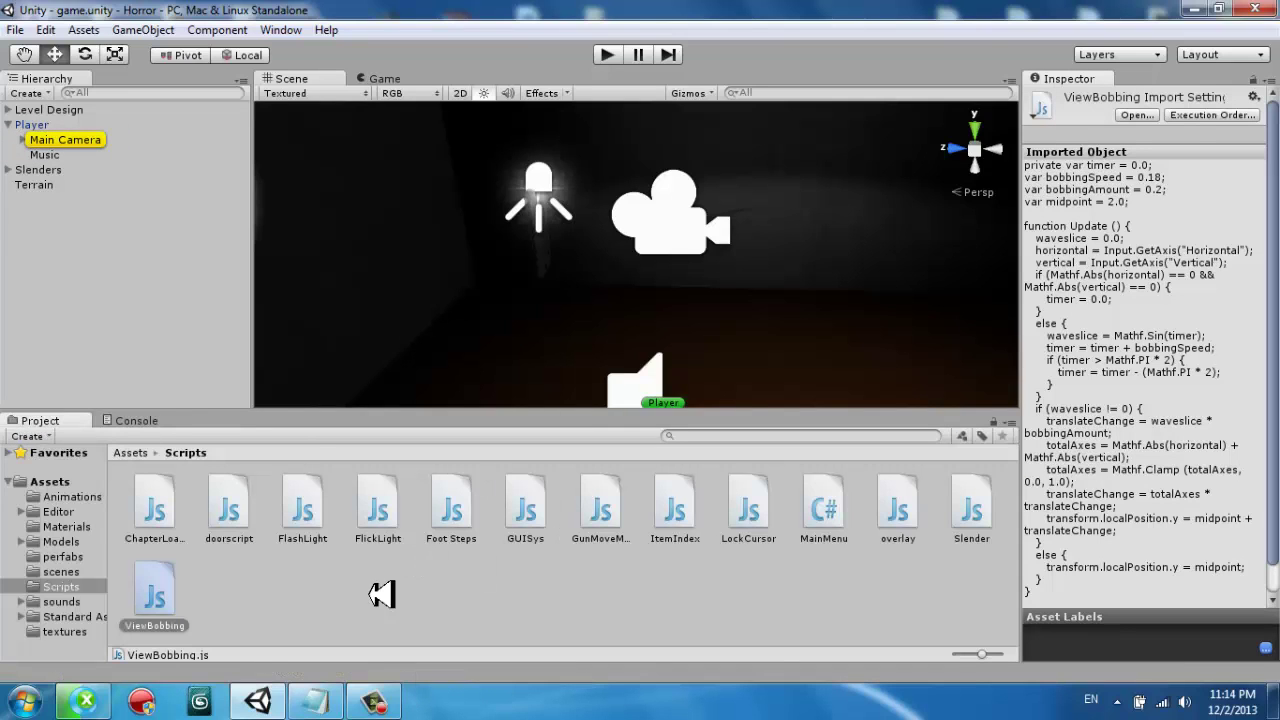
{"action": "left_click", "coordinate": [40, 145]}
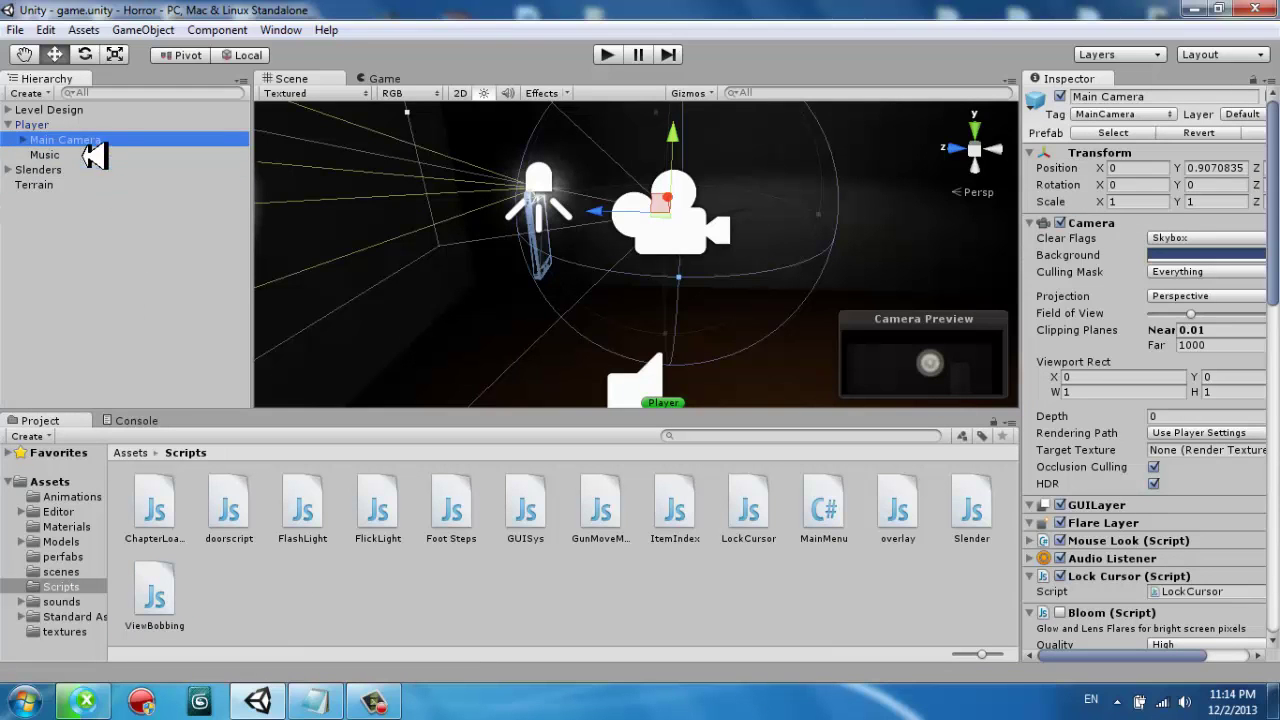
{"action": "key", "text": "Right"}
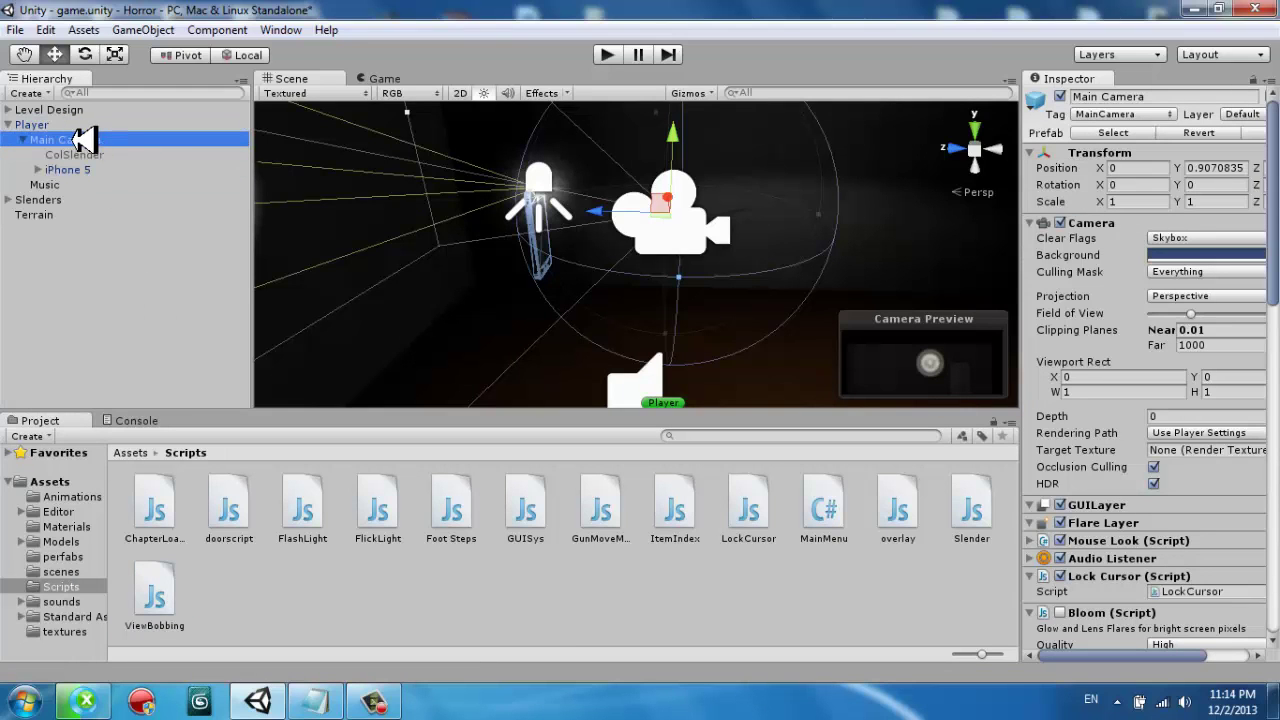
{"action": "left_click", "coordinate": [22, 139]}
{"action": "scroll", "coordinate": [1063, 277], "scroll_direction": "down", "scroll_amount": 5}
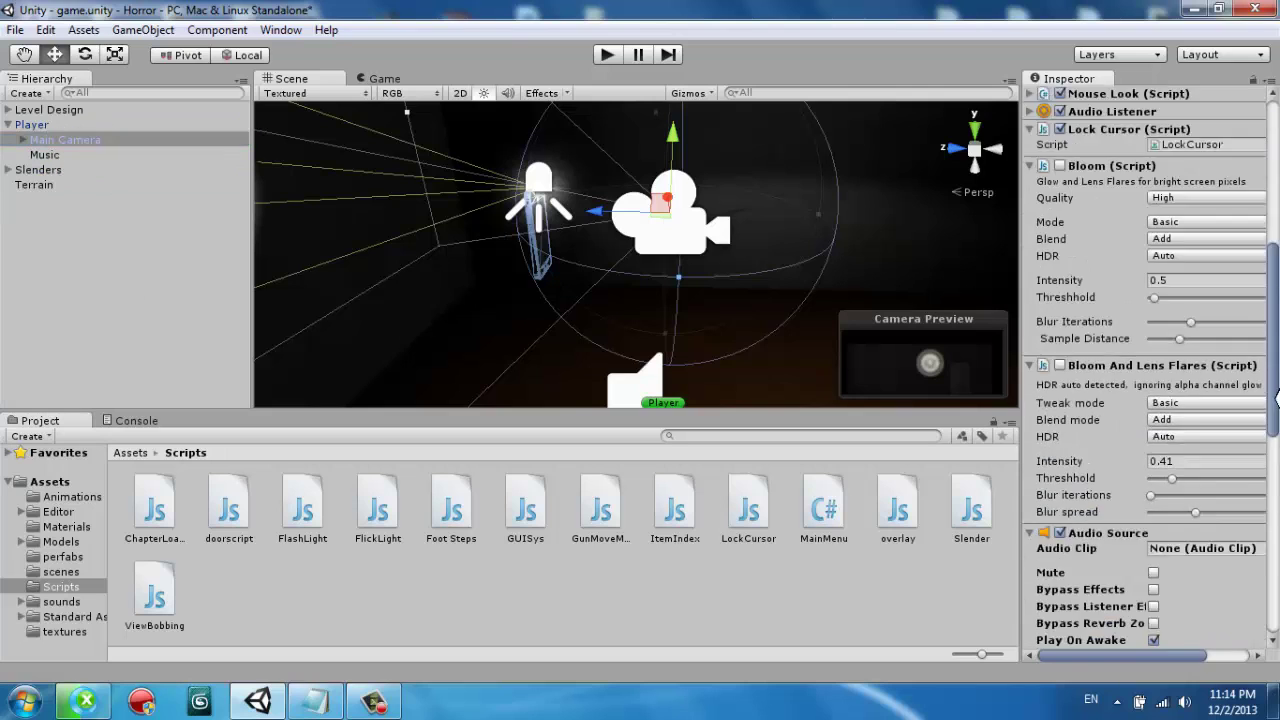
{"action": "scroll", "coordinate": [1063, 277], "scroll_direction": "down", "scroll_amount": 8}
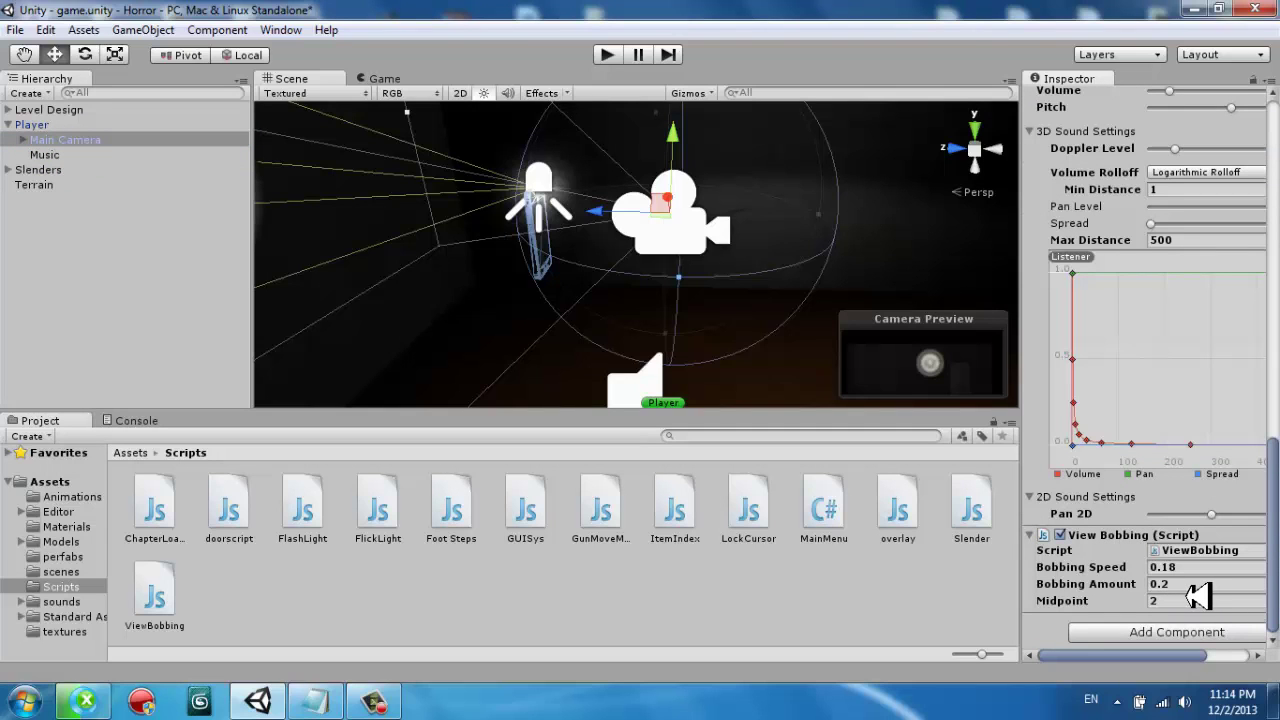
Set View Bobbing's Midpoint to 2 and run a brief play test.
{"action": "type", "text": "2"}
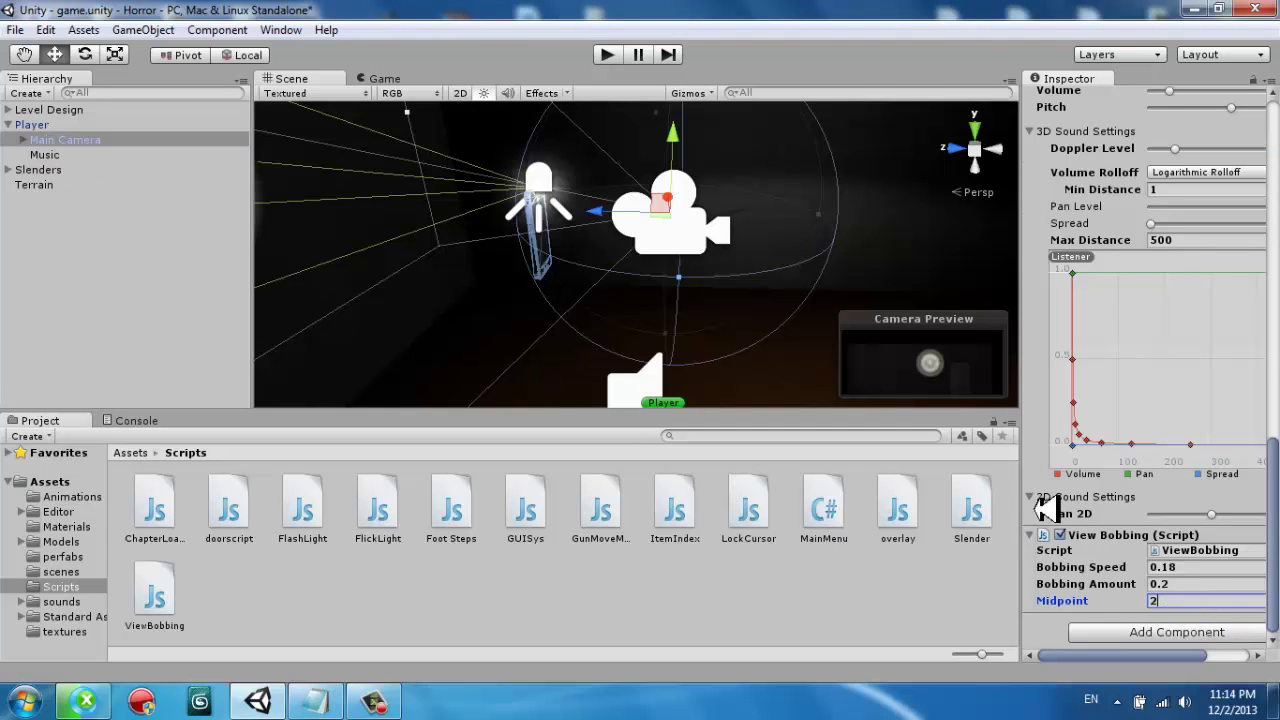
{"action": "left_click", "coordinate": [612, 55]}
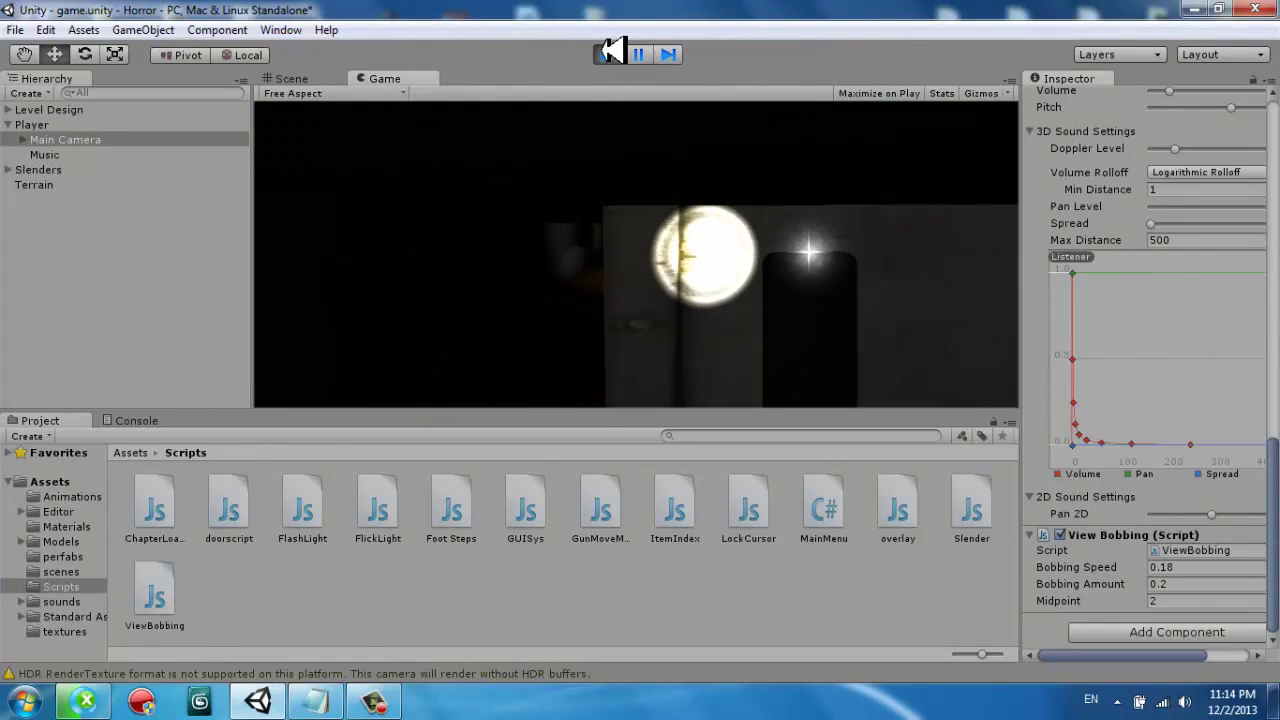
{"action": "left_click", "coordinate": [607, 52]}
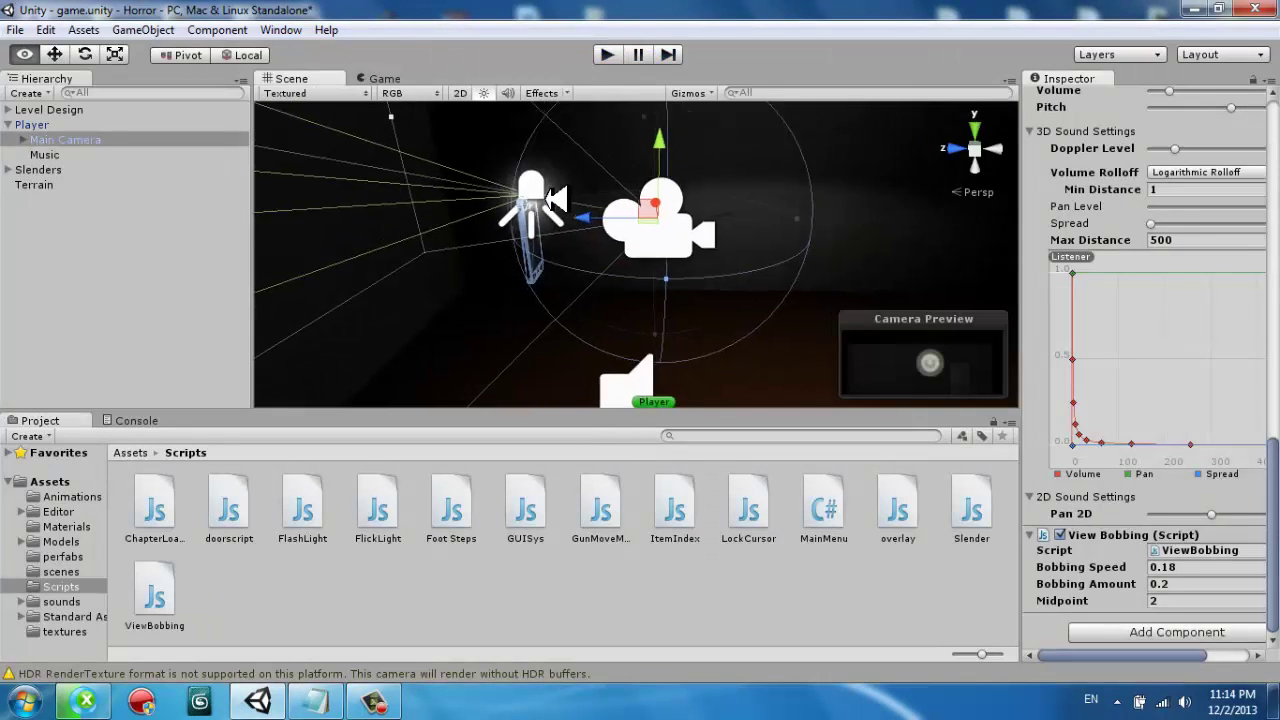
Frame the Player in the Scene view, then play the Horror scene to walk around.
{"action": "mouse_move", "coordinate": [556, 197]}
{"action": "right_mouse_down"}
{"action": "mouse_move", "coordinate": [663, 700]}
{"action": "mouse_move", "coordinate": [590, 95]}
{"action": "right_mouse_up"}
{"action": "left_click", "coordinate": [30, 124]}
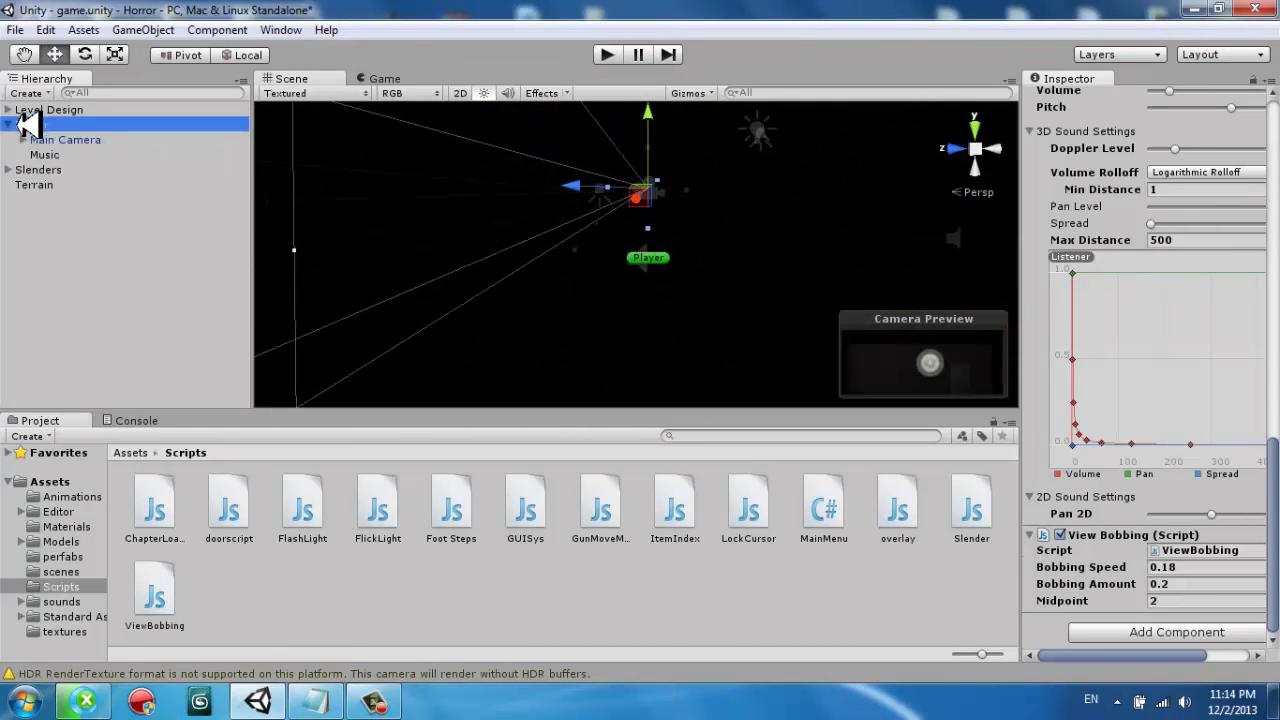
{"action": "key", "text": "Left"}
{"action": "key", "text": "f"}
{"action": "right_click_drag", "start_coordinate": [636, 255], "coordinate": [600, 240]}
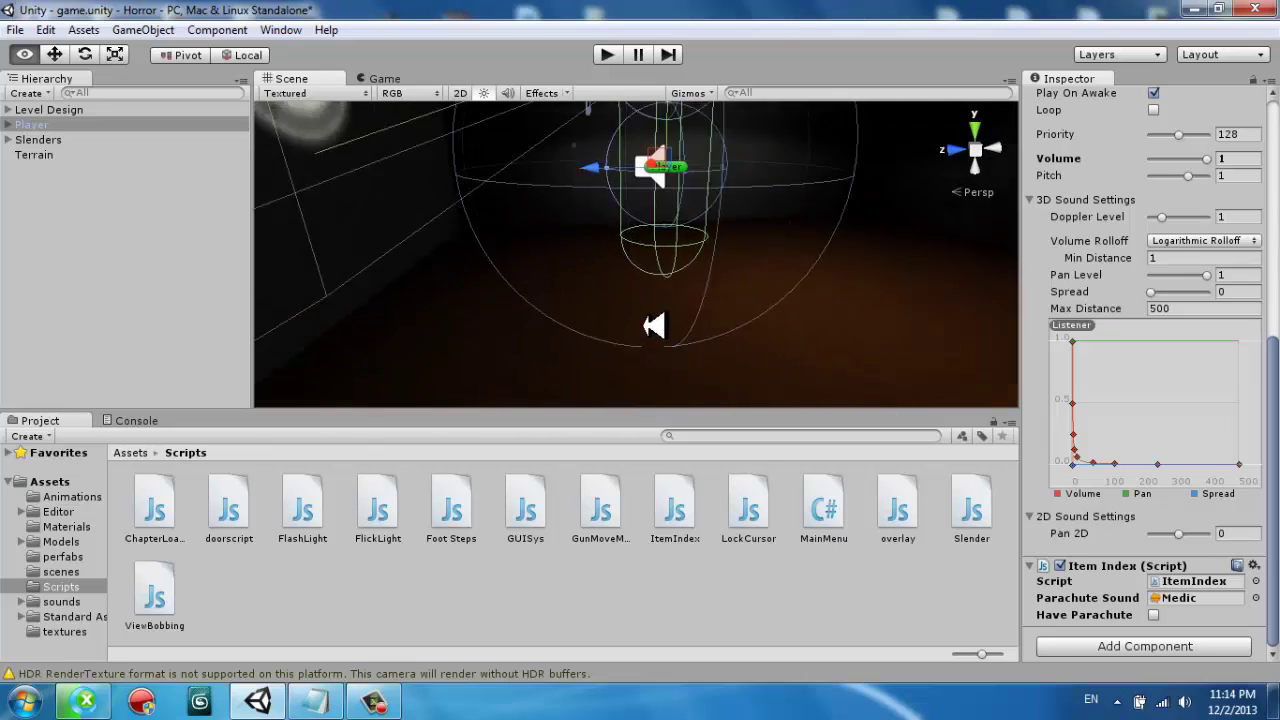
{"action": "left_click", "coordinate": [118, 56]}
{"action": "left_click_drag", "start_coordinate": [712, 318], "coordinate": [688, 316], "text": "alt"}
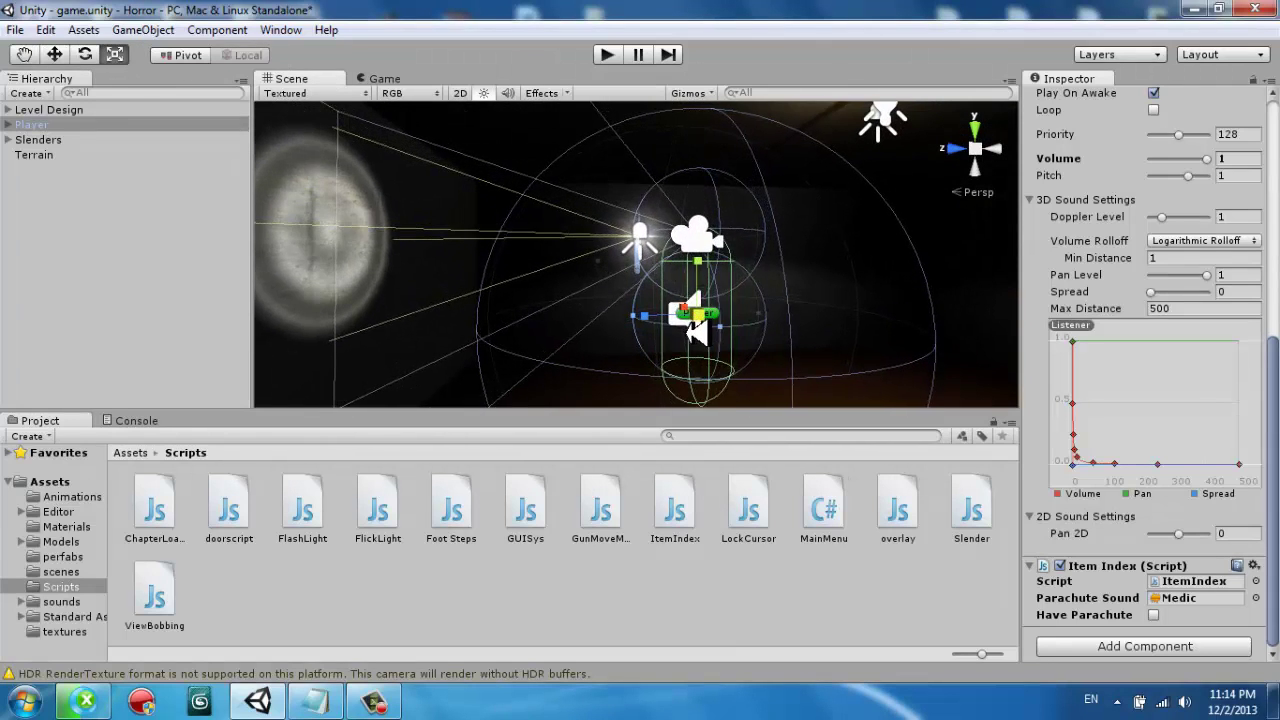
{"action": "left_click", "coordinate": [610, 54]}
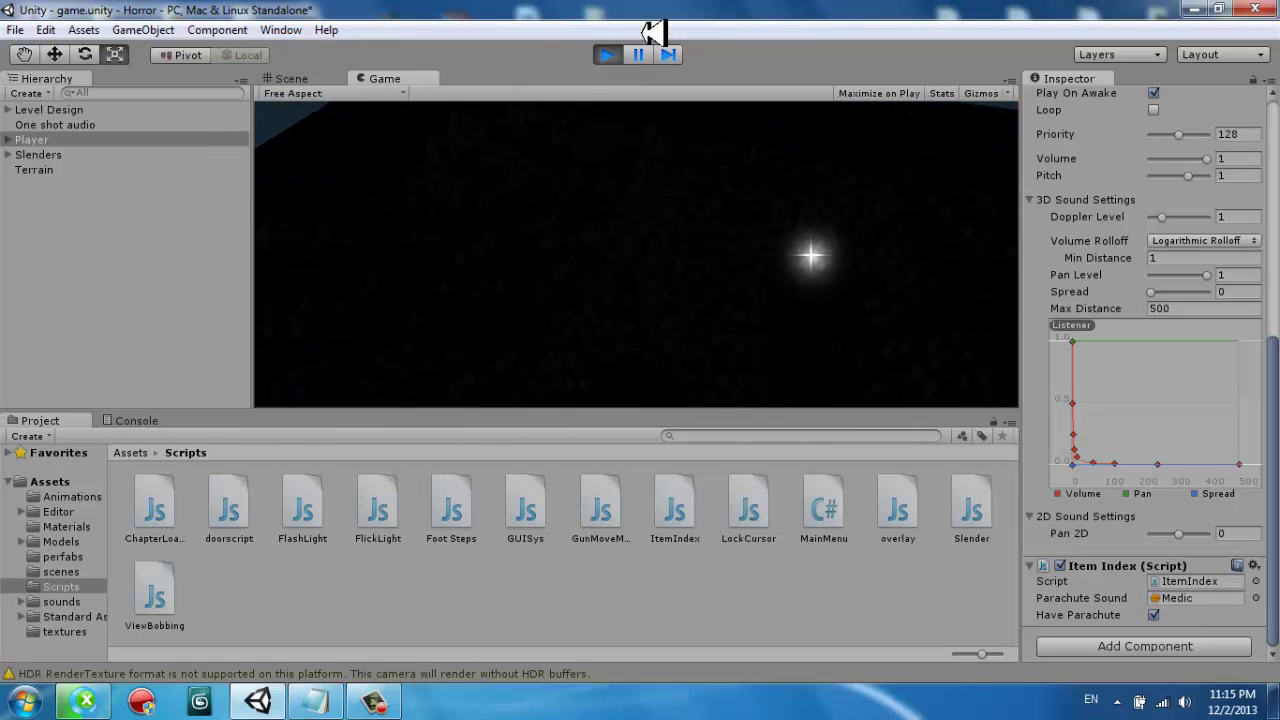
Exit play mode and save the Horror scene.
{"action": "left_click", "coordinate": [606, 54]}
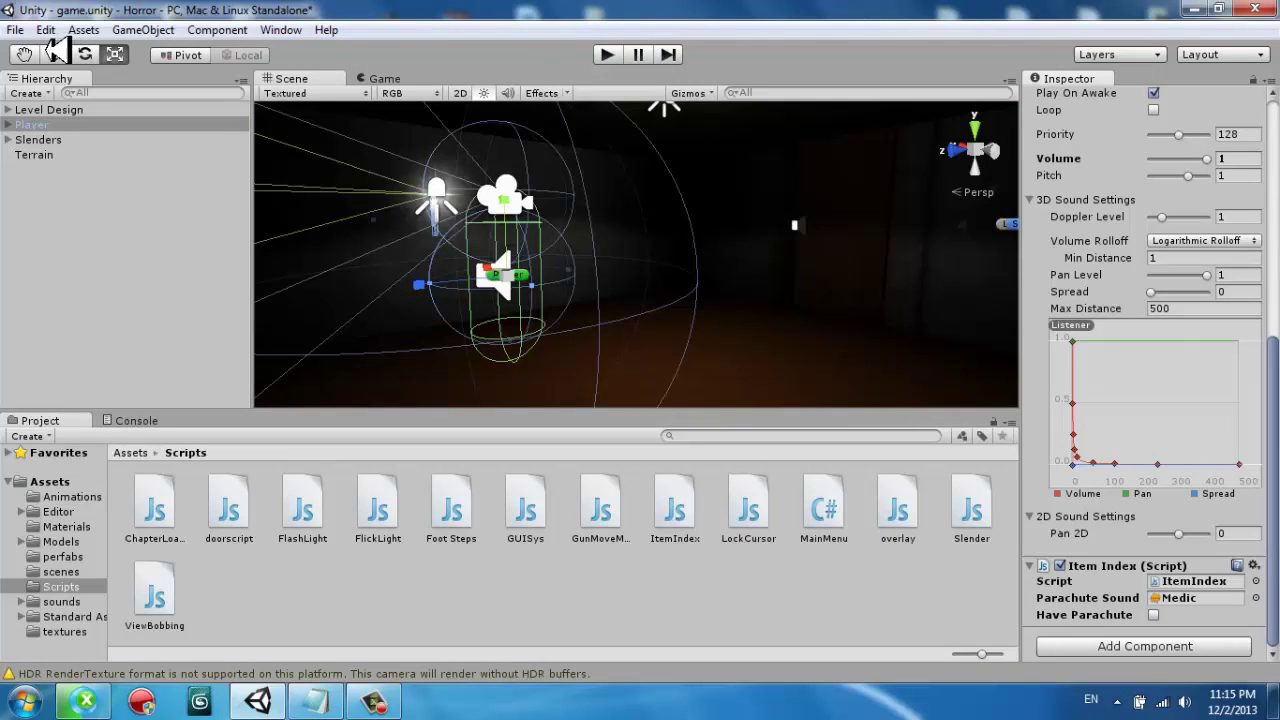
{"action": "left_click", "coordinate": [28, 30]}
{"action": "left_click", "coordinate": [50, 94]}
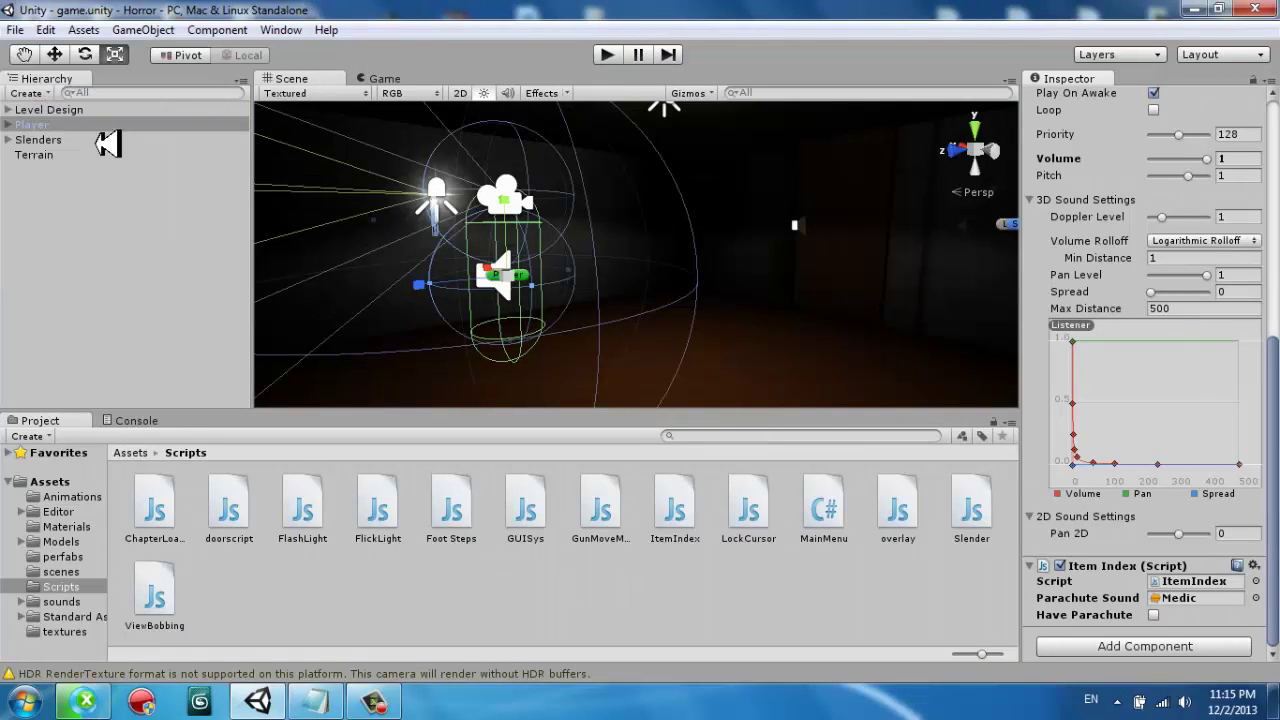
{"action": "mouse_move", "coordinate": [636, 254]}
{"action": "left_mouse_down", "text": "alt"}
{"action": "mouse_move", "coordinate": [600, 300]}
{"action": "mouse_move", "coordinate": [900, 103]}
{"action": "left_mouse_up", "text": "alt"}
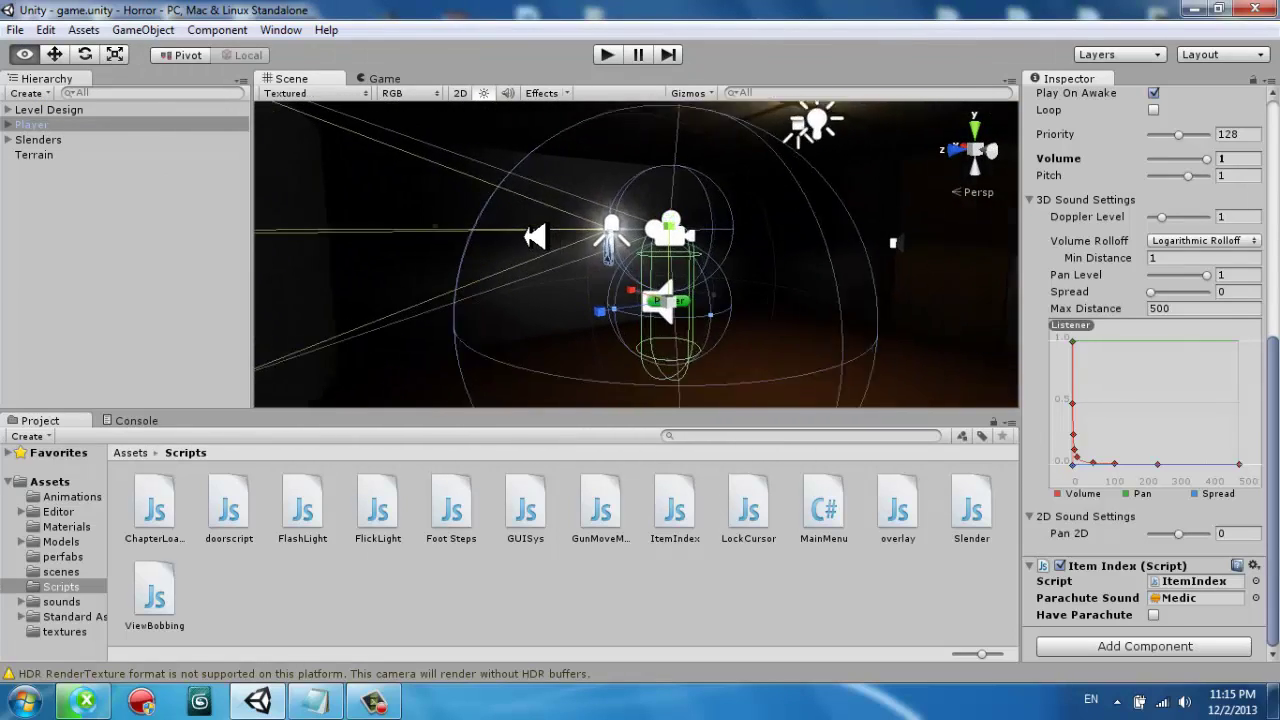
{"action": "left_click_drag", "start_coordinate": [900, 103], "coordinate": [972, 262], "text": "alt"}
Lower Main Camera's Bobbing Speed to 0.14 and begin changing Midpoint to 1.
{"action": "left_click", "coordinate": [14, 121]}
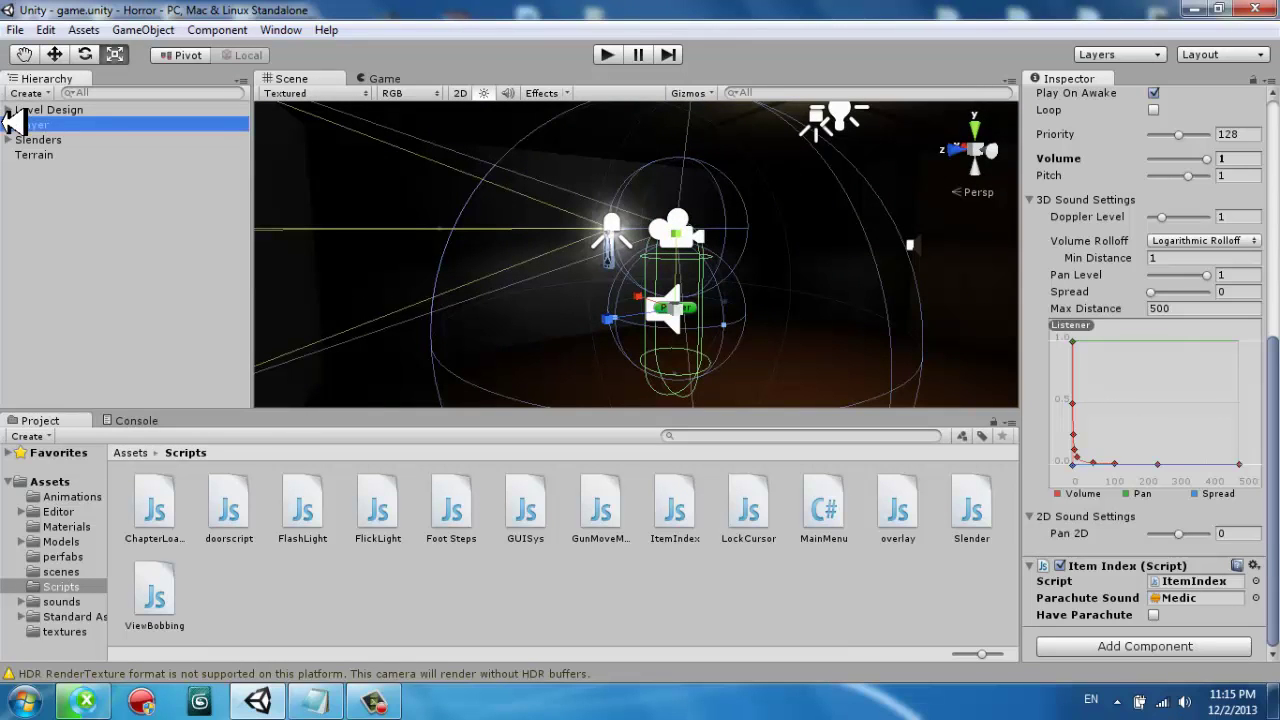
{"action": "left_click", "coordinate": [9, 124]}
{"action": "left_click", "coordinate": [86, 138]}
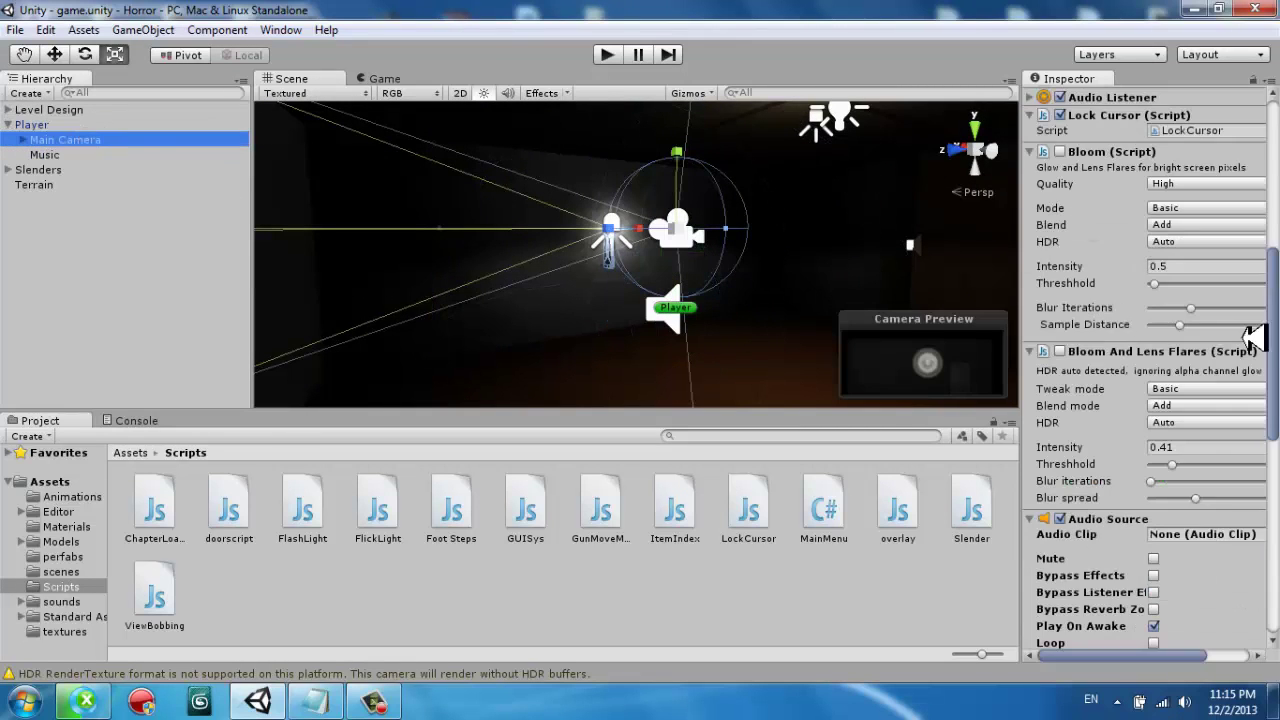
{"action": "left_click_drag", "start_coordinate": [1268, 336], "coordinate": [1262, 596]}
{"action": "left_click", "coordinate": [1190, 567]}
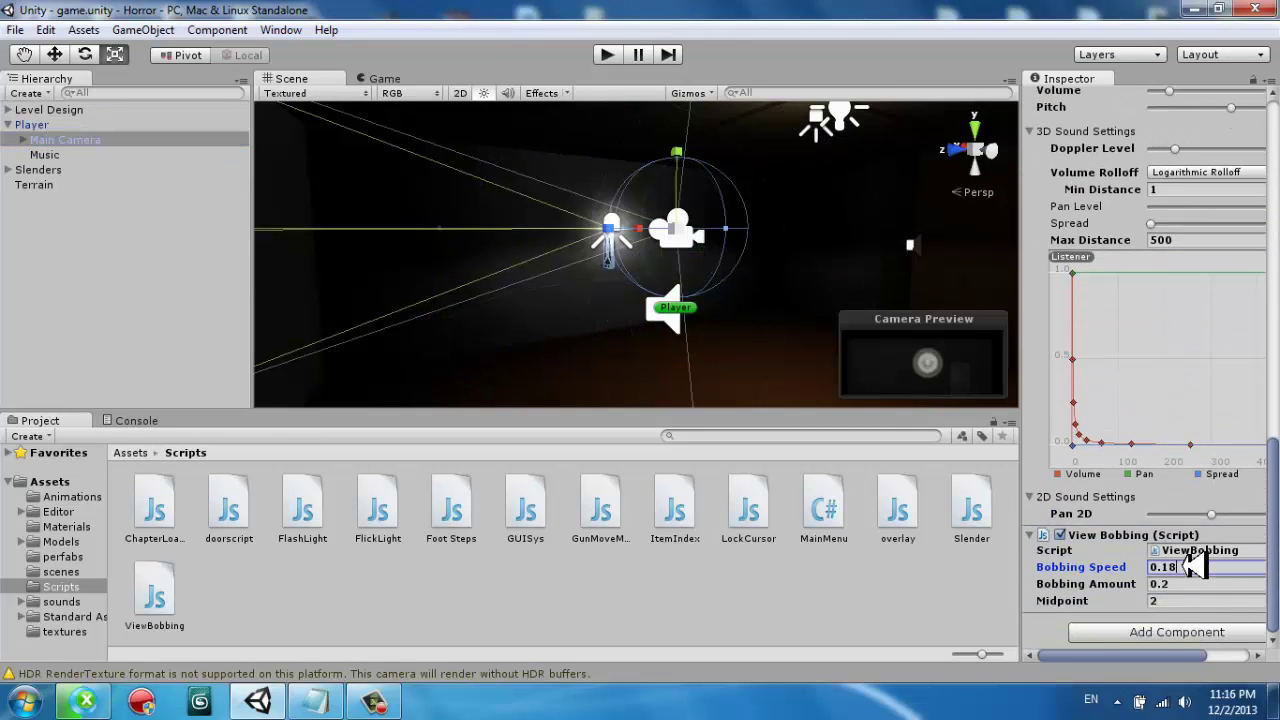
{"action": "left_click", "coordinate": [1192, 566]}
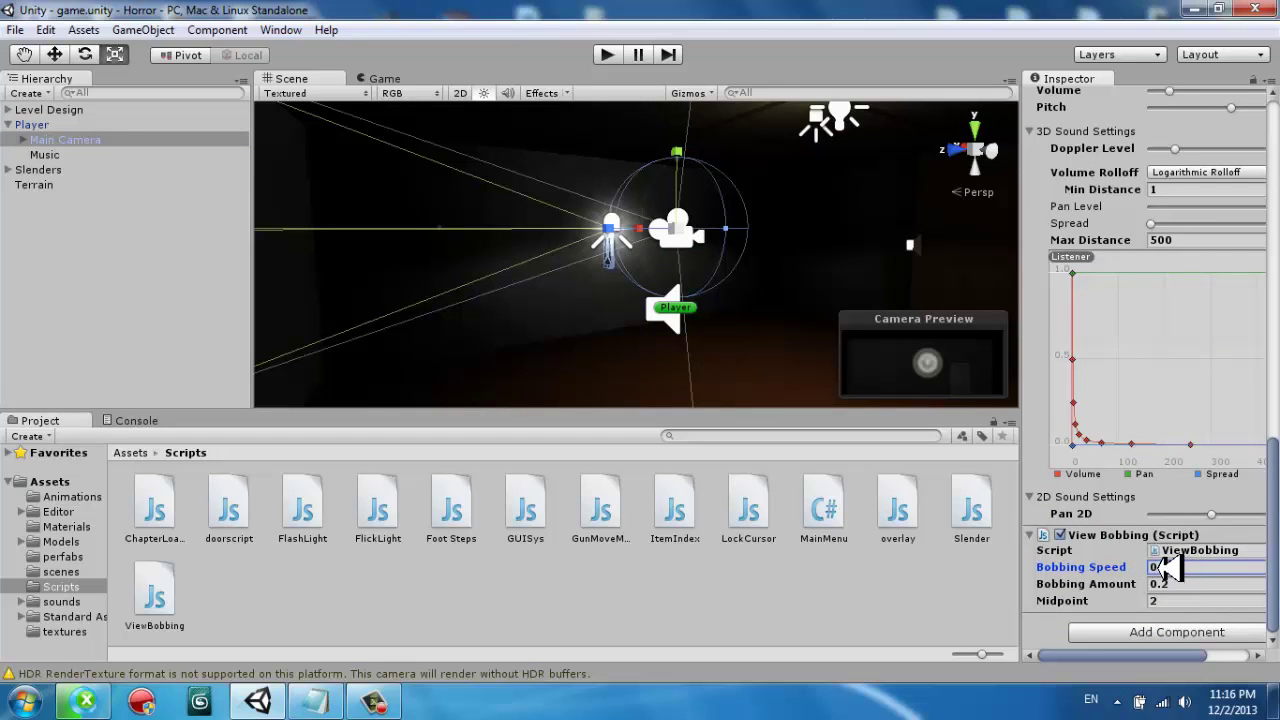
{"action": "type", "text": ".14"}
{"action": "left_click", "coordinate": [1185, 583]}
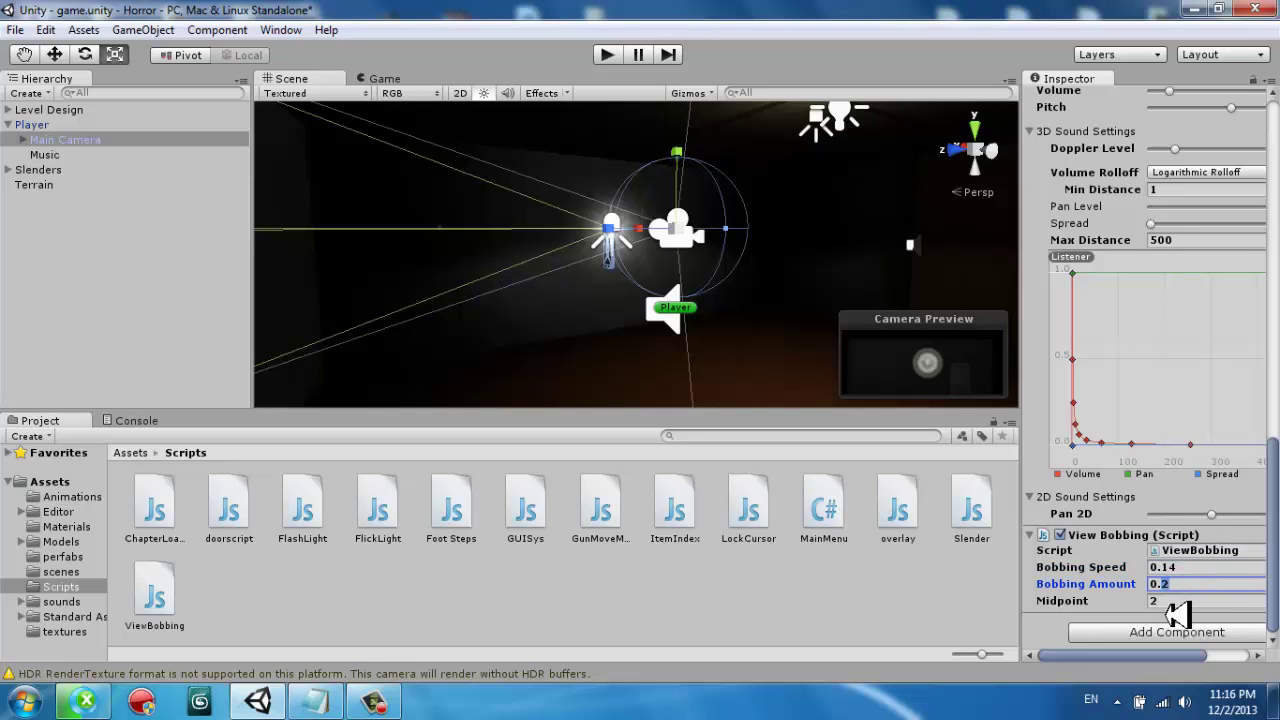
{"action": "left_click", "coordinate": [1160, 600]}
{"action": "type", "text": "1"}
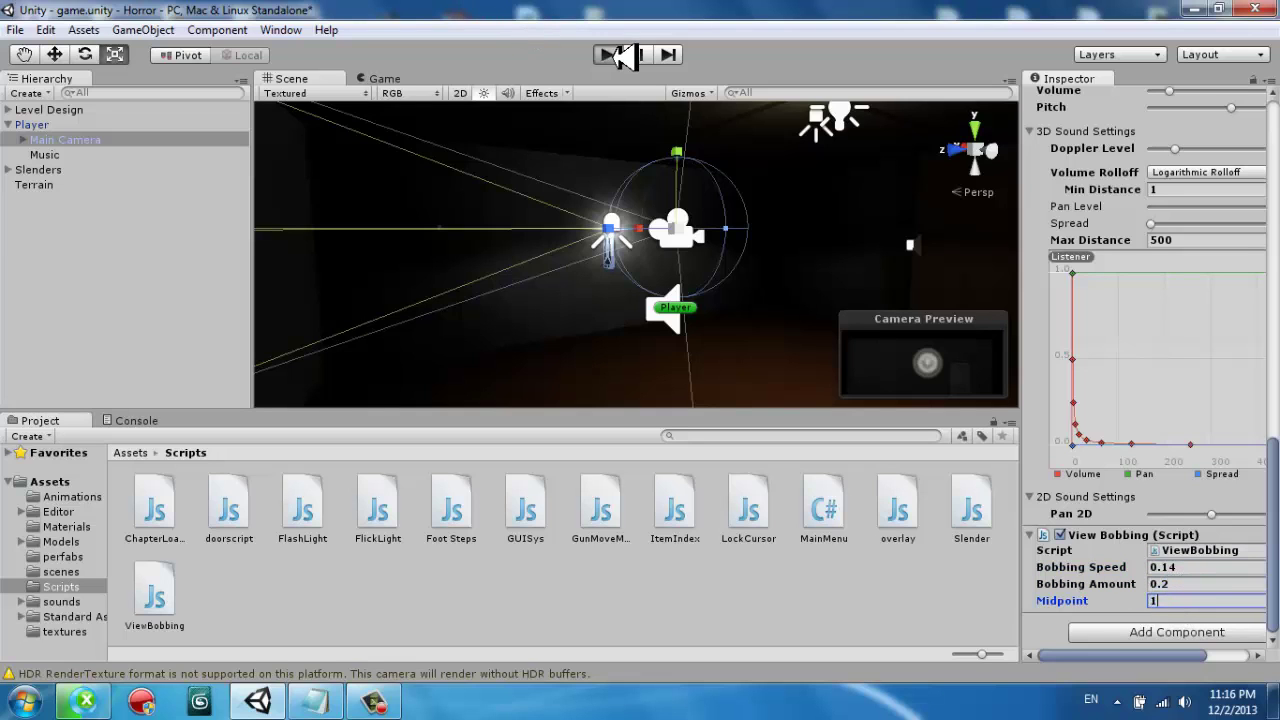
Play-test the bobbing with Midpoint 1, then stop and return to the Notepad notes.
{"action": "left_click", "coordinate": [610, 55]}
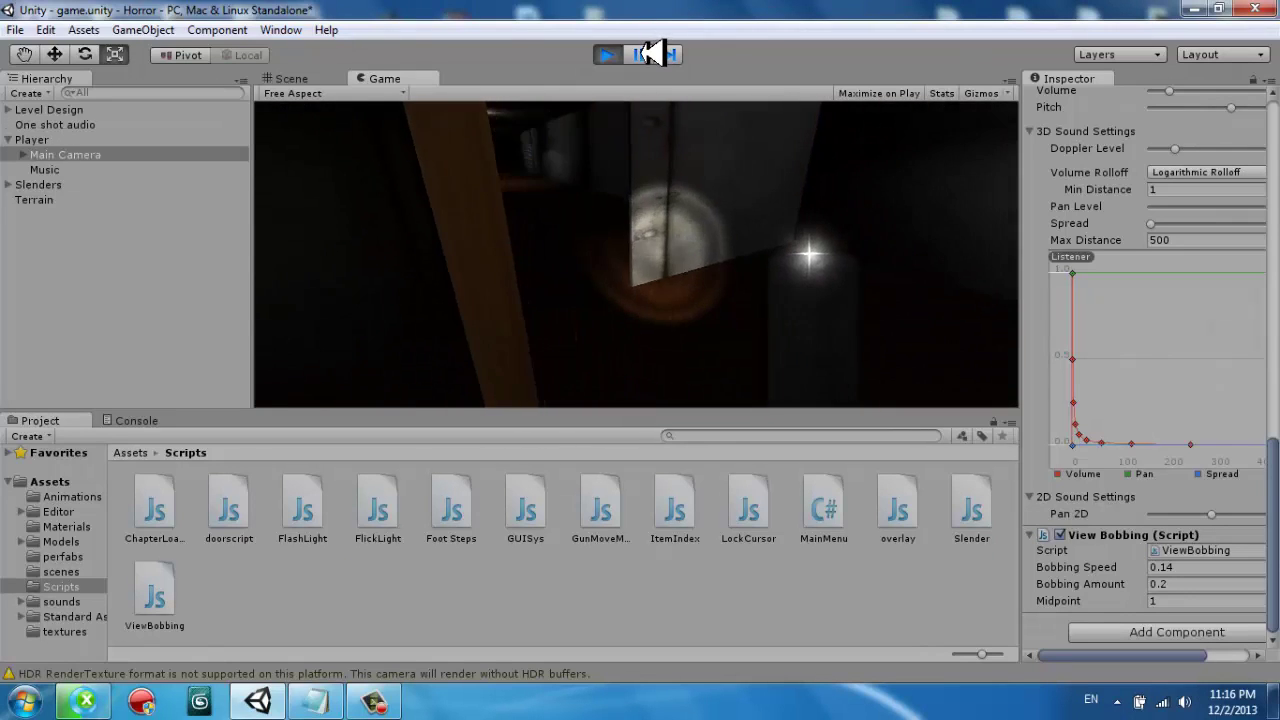
{"action": "left_click", "coordinate": [608, 50]}
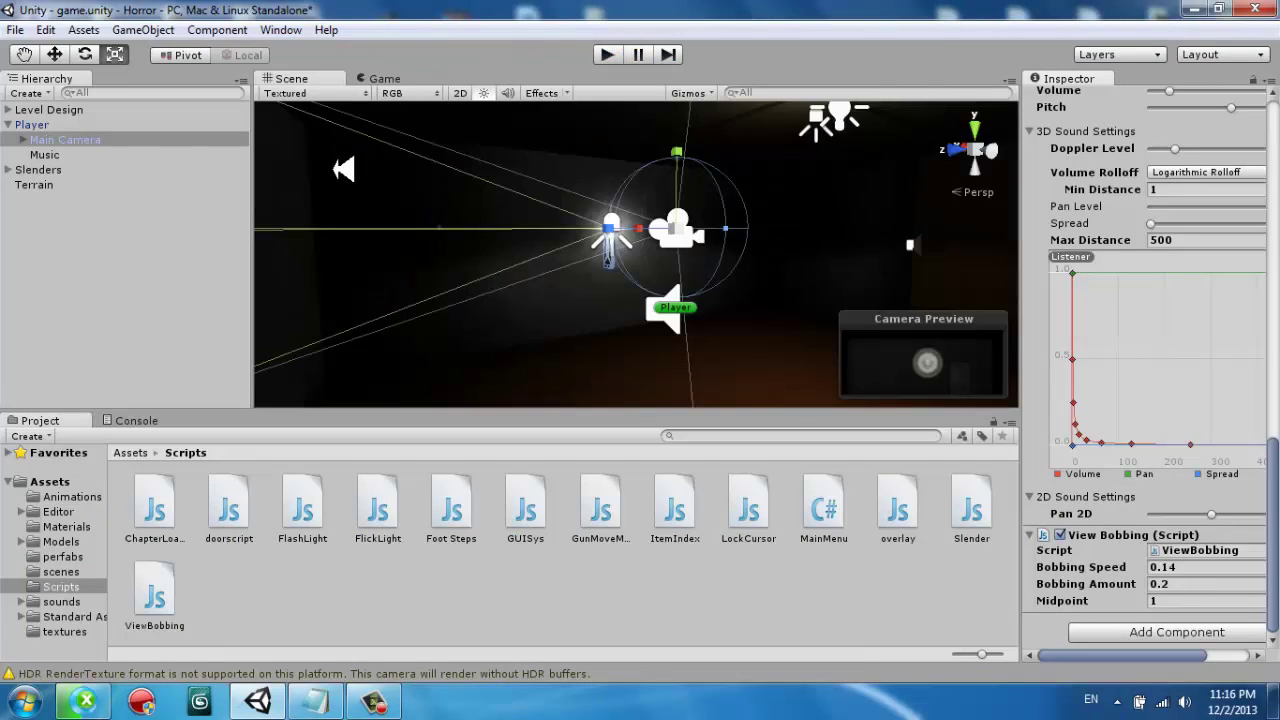
{"action": "left_click", "coordinate": [315, 700]}
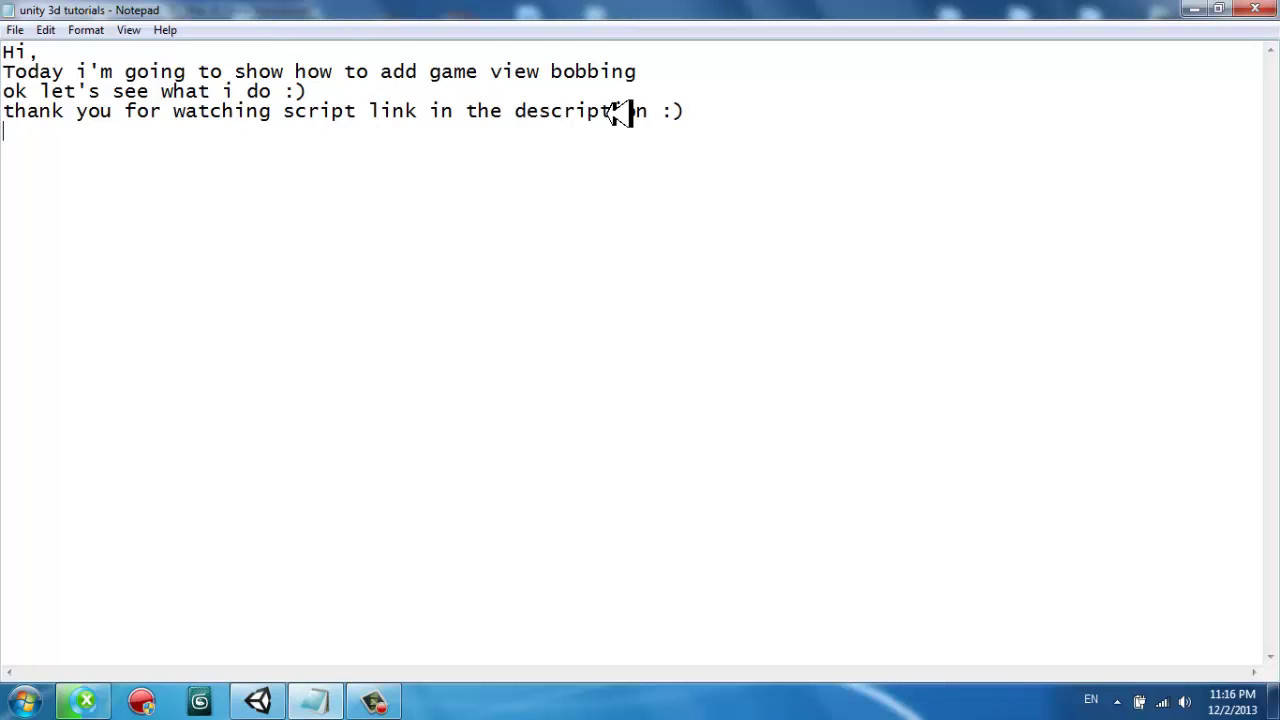
Finish the note with 'please subscribe and like videos.' and minimize Notepad back to Unity.
{"action": "type", "text": "please subscri"}
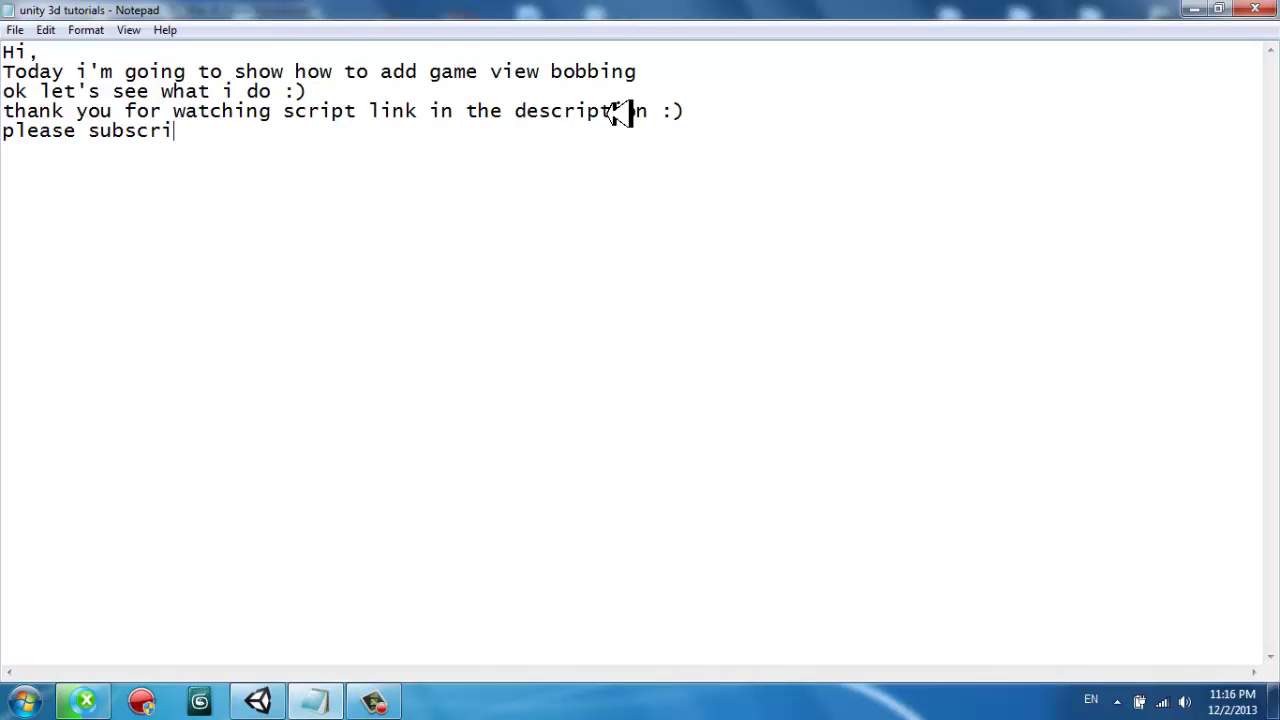
{"action": "type", "text": "be and like vide"}
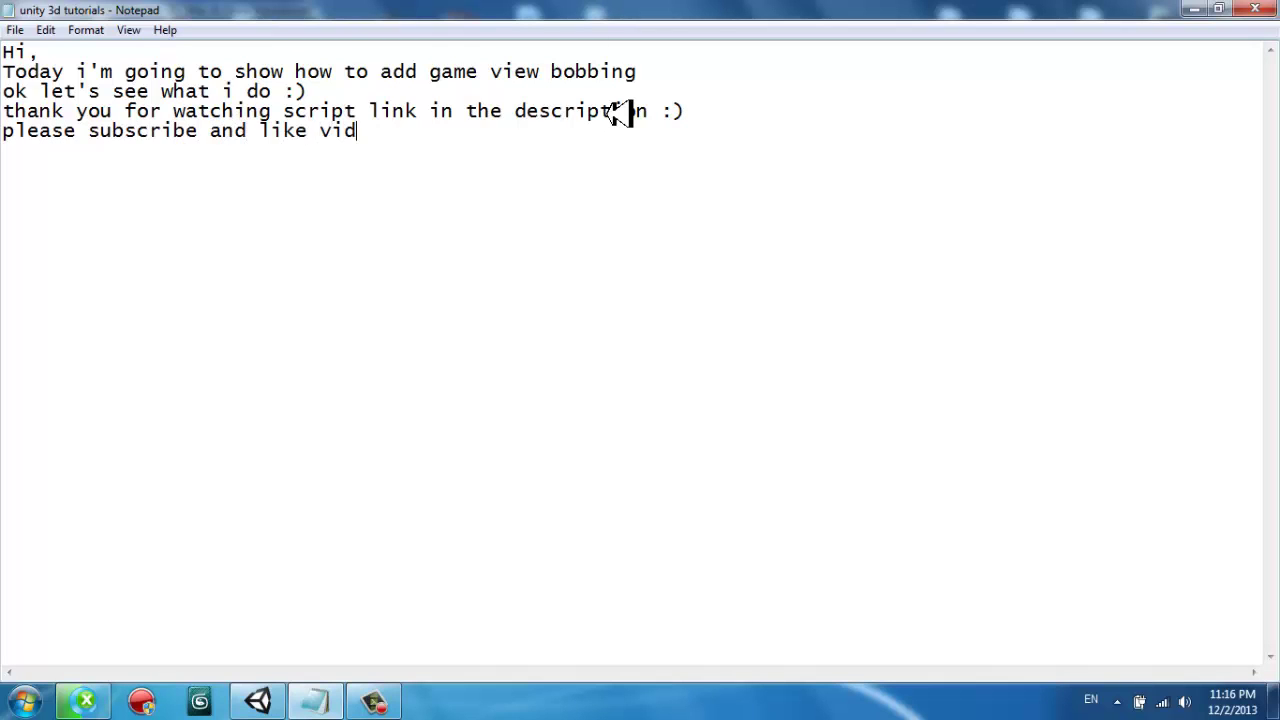
{"action": "type", "text": "os."}
{"action": "left_click", "coordinate": [1196, 10]}
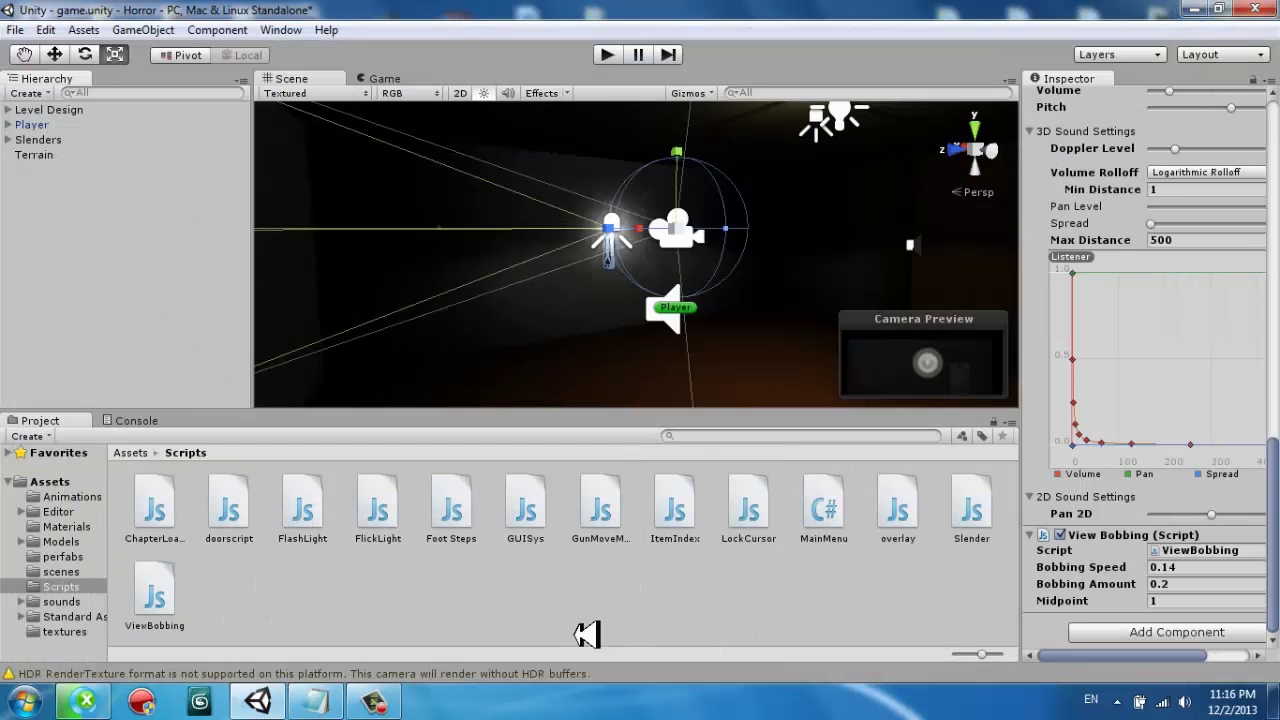